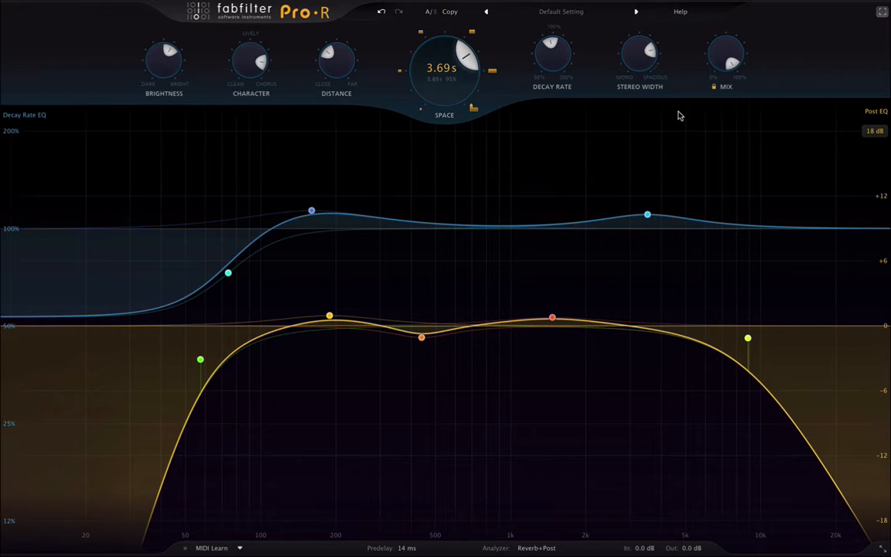
- Close the full-screen Pro-R window and play the arrangement with the A Reverb return off
left_click(881, 13)
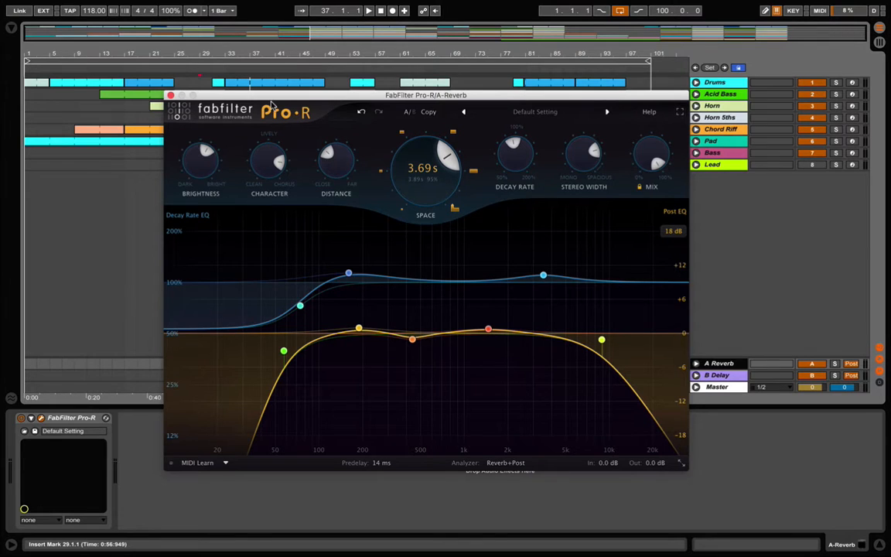
left_click_drag(273, 95, 221, 177)
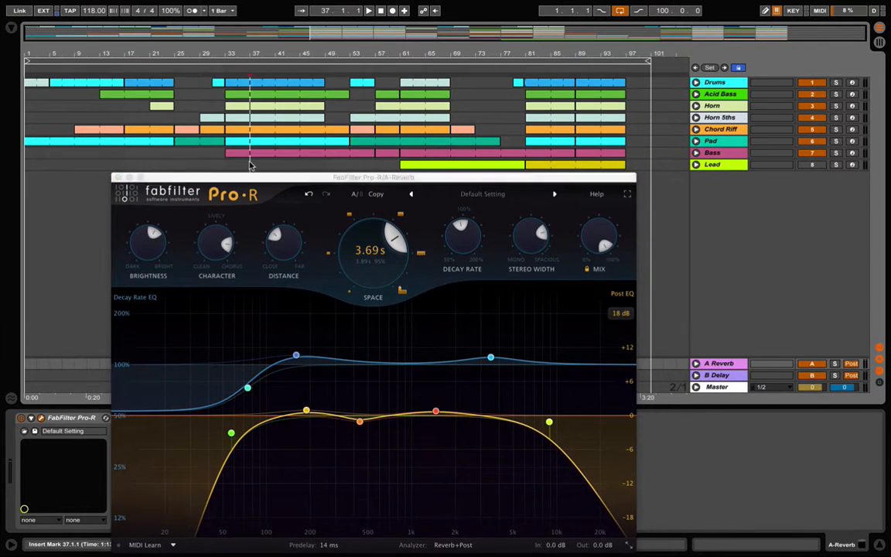
left_click(249, 165)
key("space")
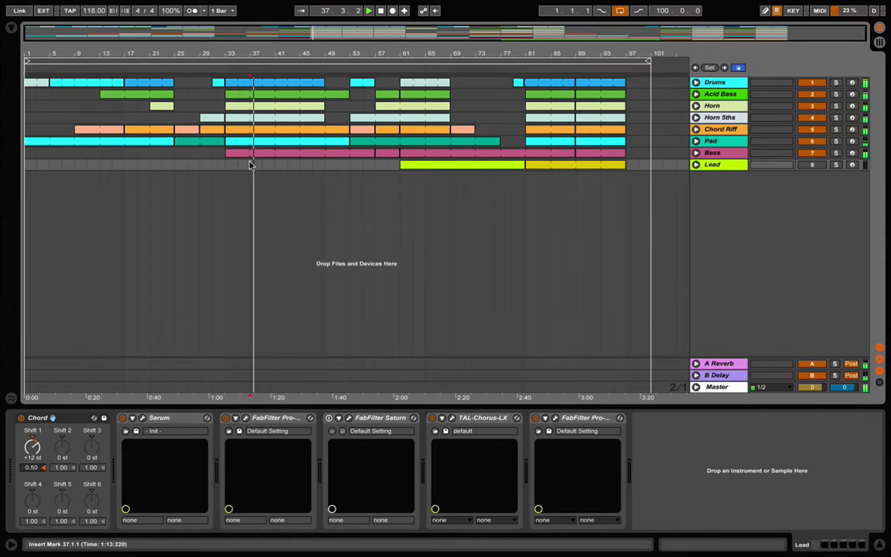
left_click(806, 364)
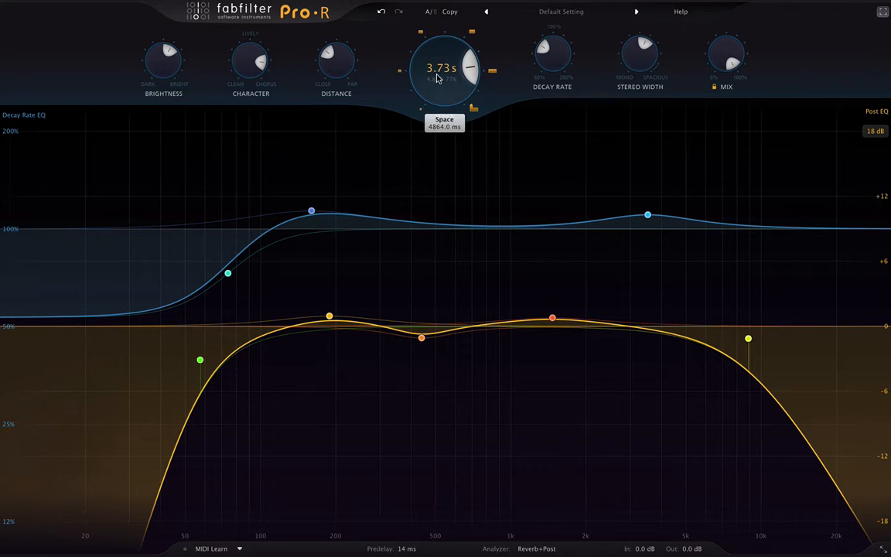
- Drag Space down to 0.53 s, then raise it to its 7.67 s maximum (10000 ms)
mouse_move(435, 88)
left_click_drag(435, 88, 441, 180)
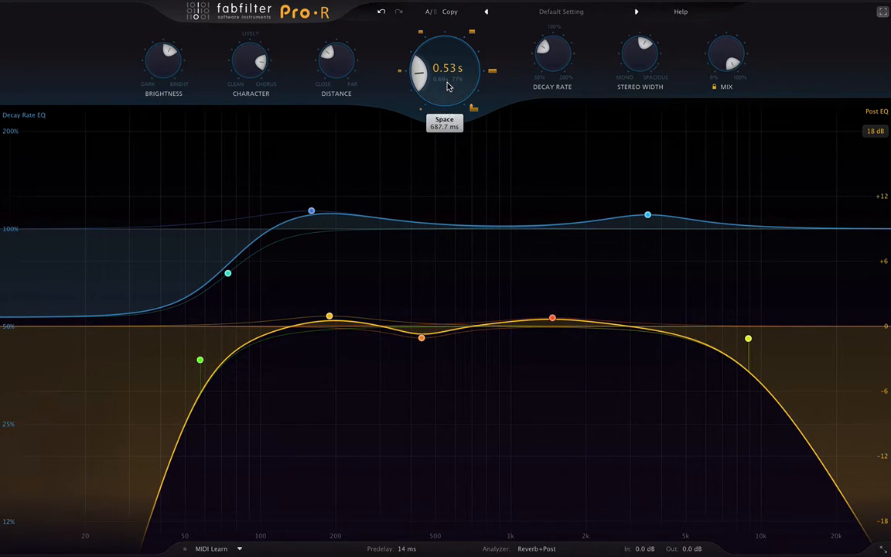
left_click_drag(450, 83, 453, 37)
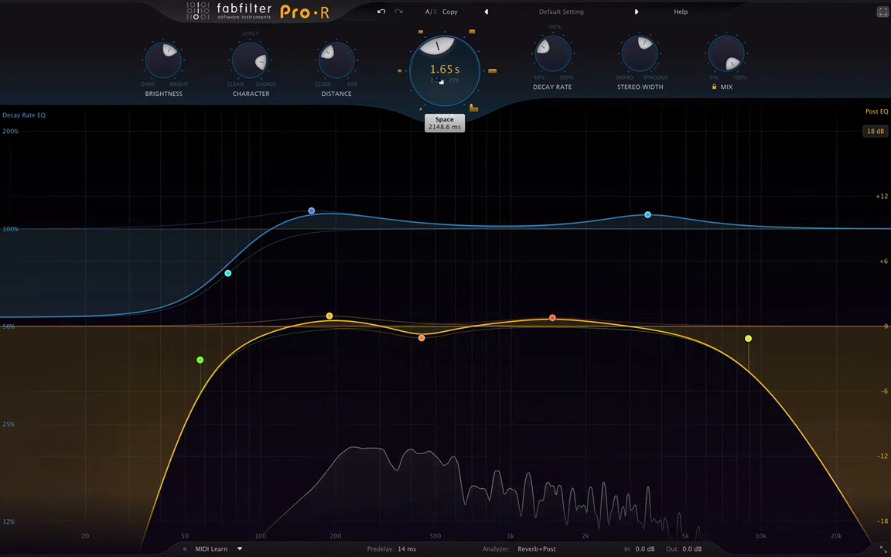
mouse_move(437, 80)
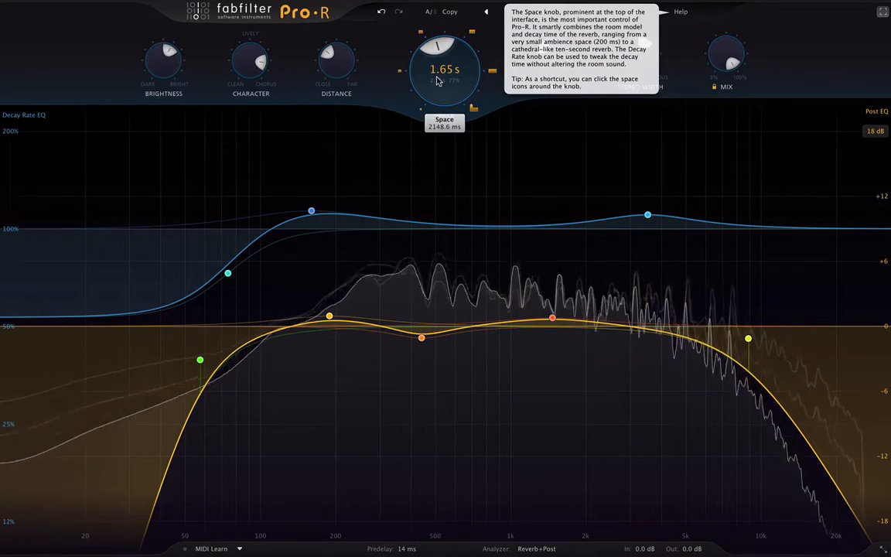
scroll(438, 81, "up", 5)
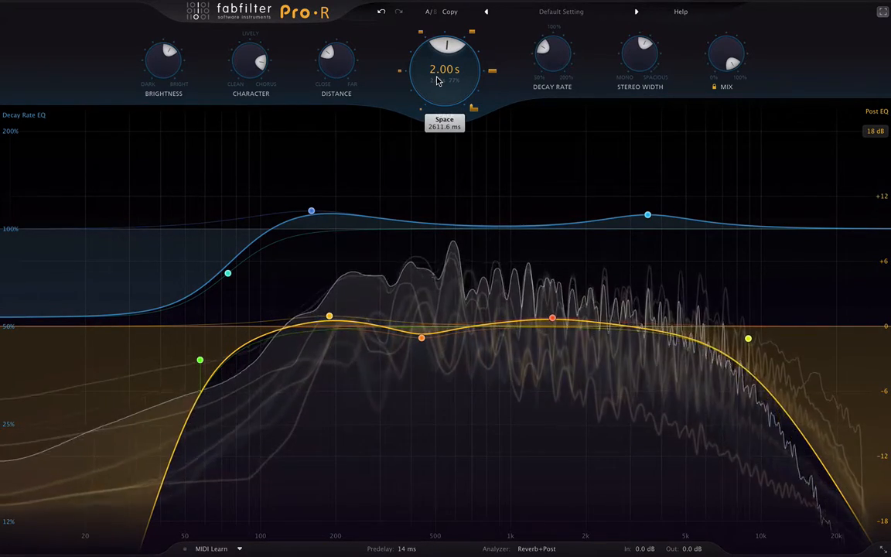
scroll(437, 81, "up", 8)
scroll(437, 81, "up", 10)
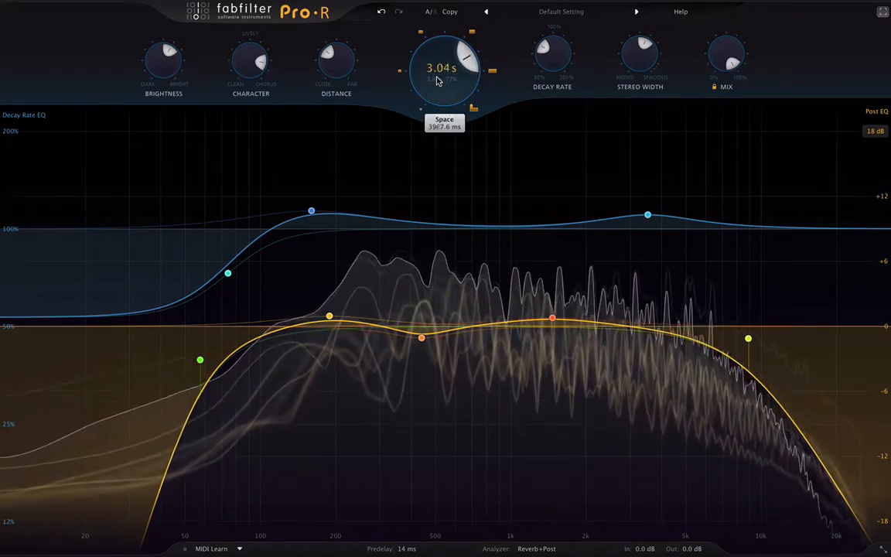
scroll(438, 81, "up", 15)
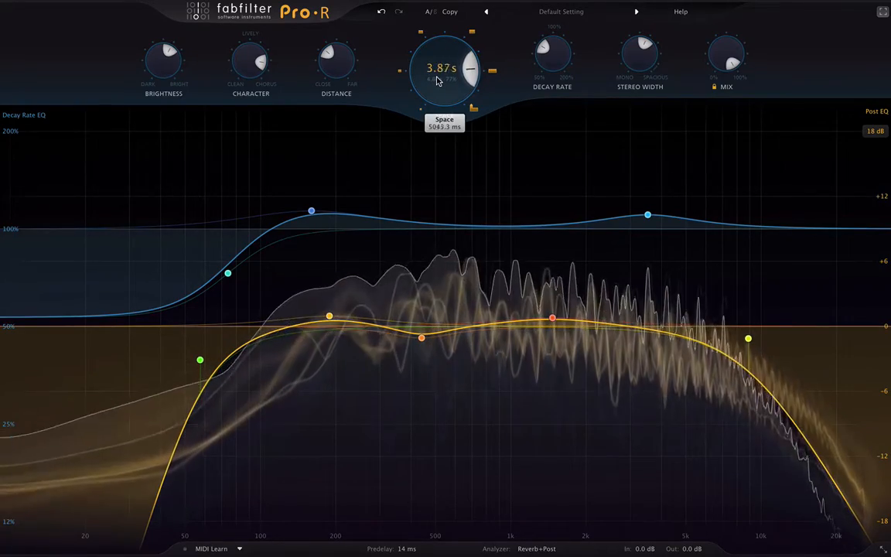
scroll(436, 79, "up", 5)
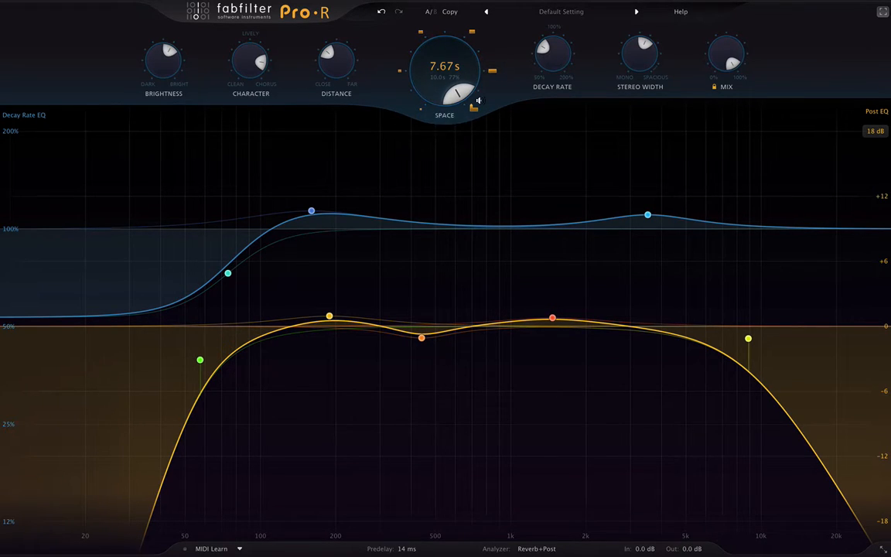
- Lower Space from maximum to 5164 ms (3.96 s) and trigger the test sound
mouse_move(454, 87)
left_mouse_down()
mouse_move(454, 116)
mouse_move(439, 90)
left_mouse_up()
scroll(440, 91, "down", 5)
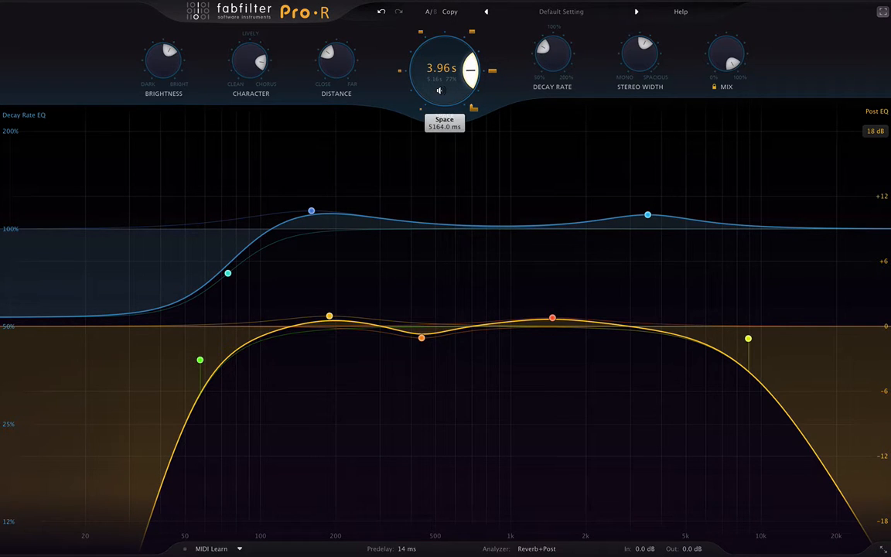
left_click(439, 91)
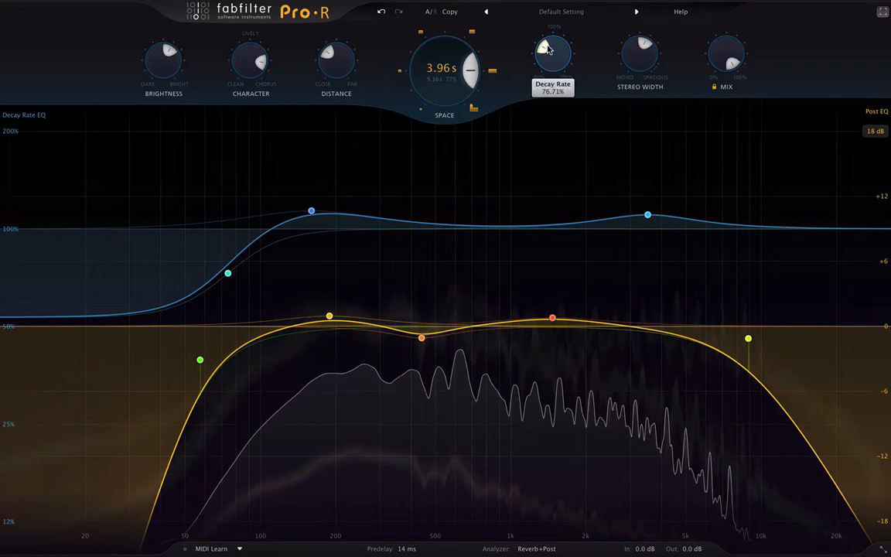
- Turn Decay Rate down to 51.68%, shortening the reverb time to 2.67 s
scroll(546, 62, "down", 5)
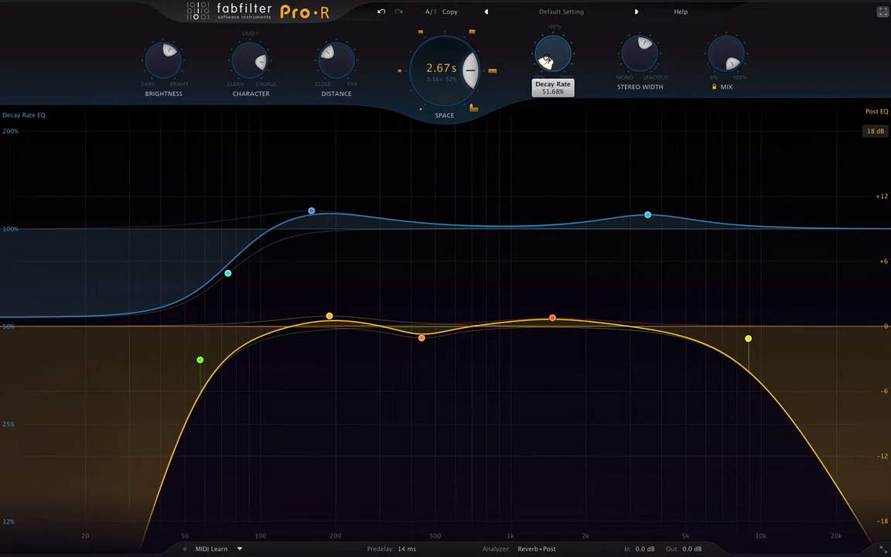
mouse_move(634, 49)
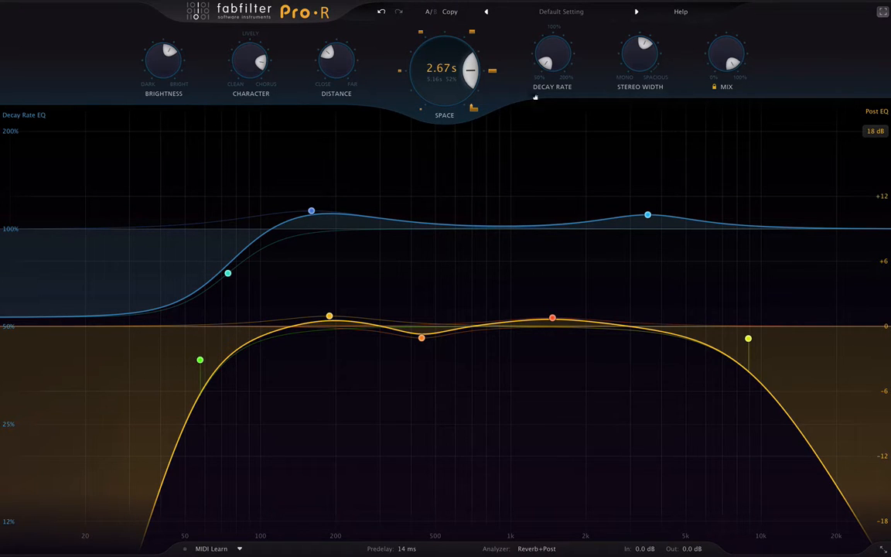
- Raise Decay Rate back near 95% for a 4.00 s reverb while playing audio
scroll(567, 60, "up", 4)
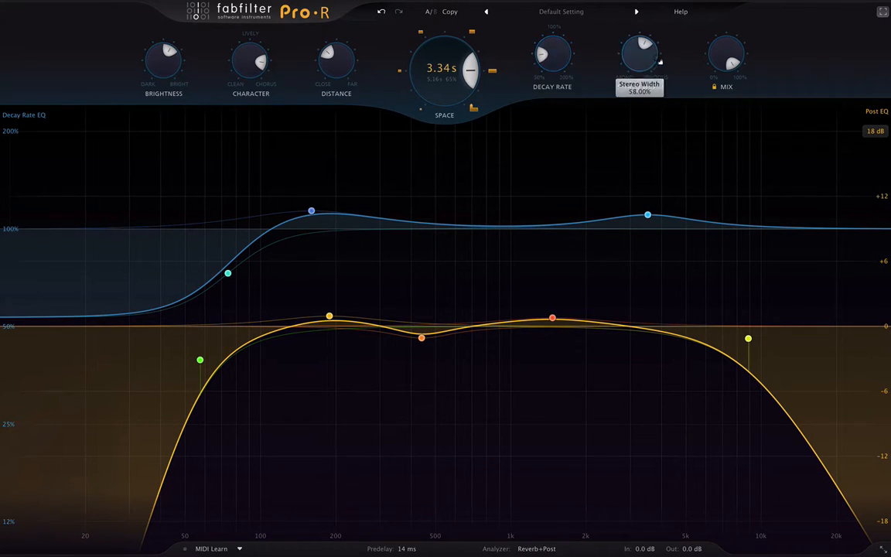
scroll(636, 54, "down", 8)
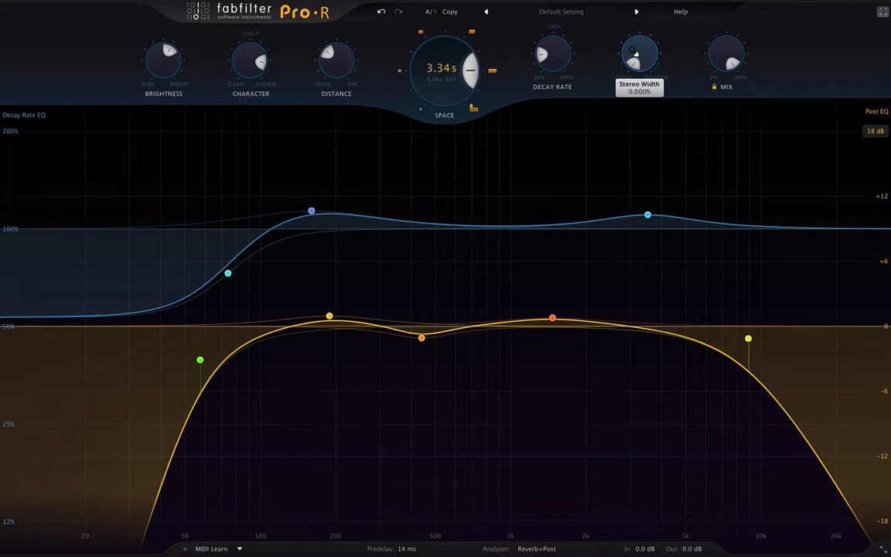
key("space")
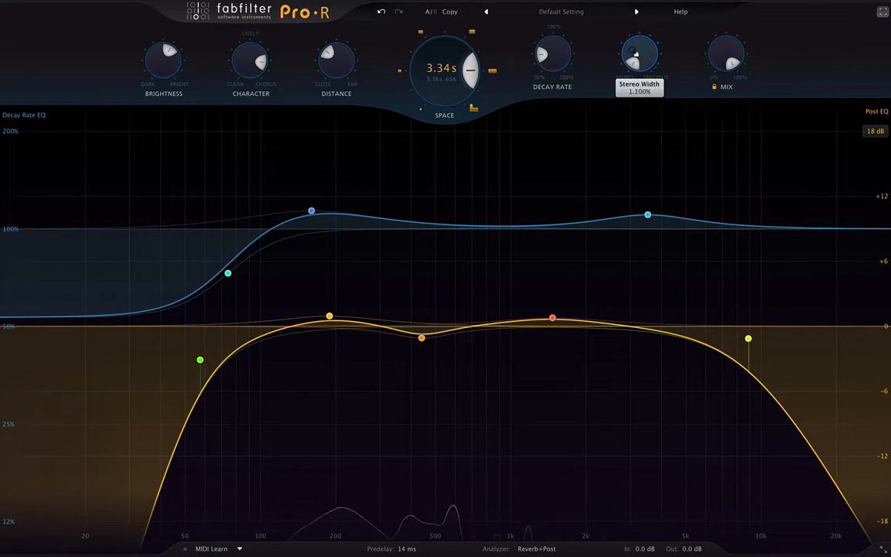
scroll(636, 53, "up", 5)
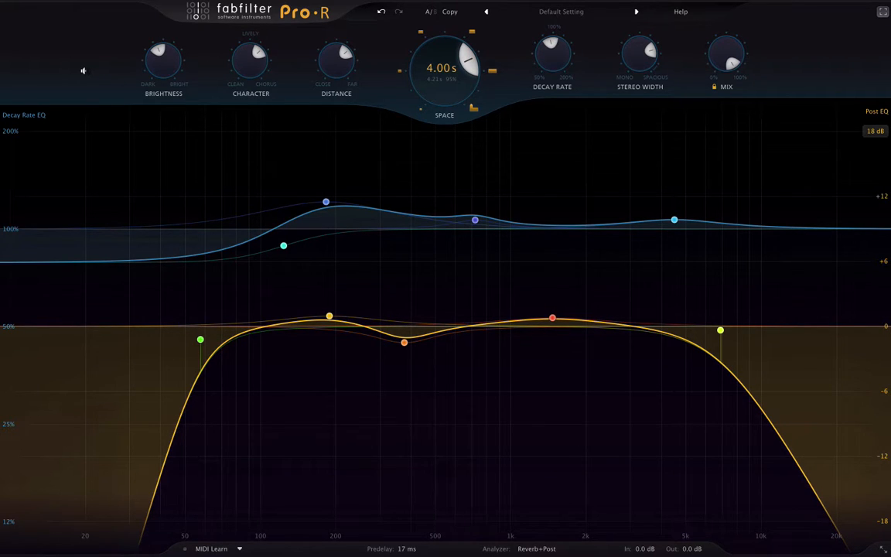
- Lower Brightness to about 45.6% and pull Character down to 24.74%
left_click_drag(155, 59, 128, 2)
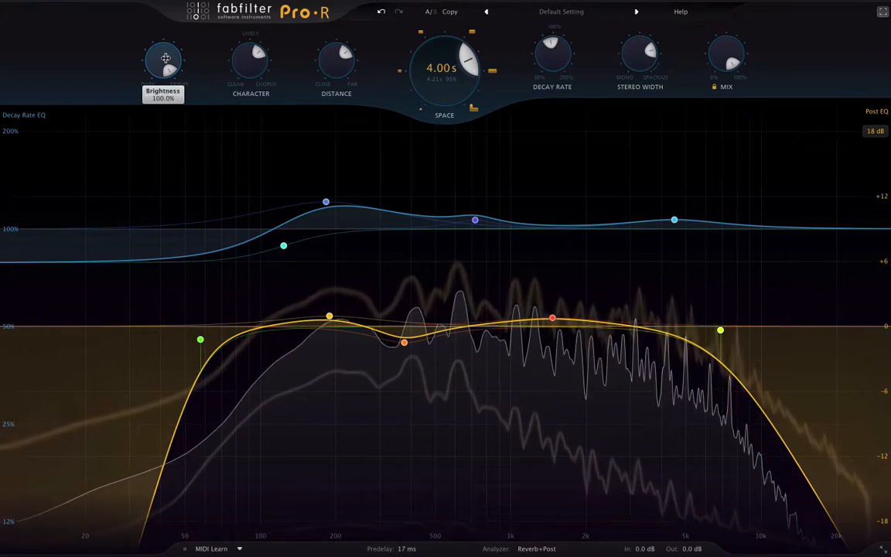
left_click_drag(164, 55, 166, 58)
scroll(165, 59, "down", 10)
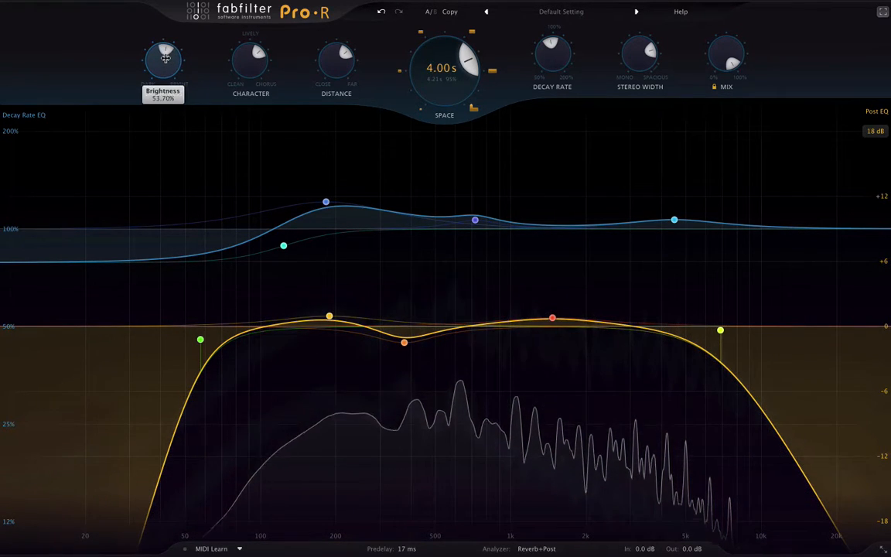
scroll(165, 58, "down", 2)
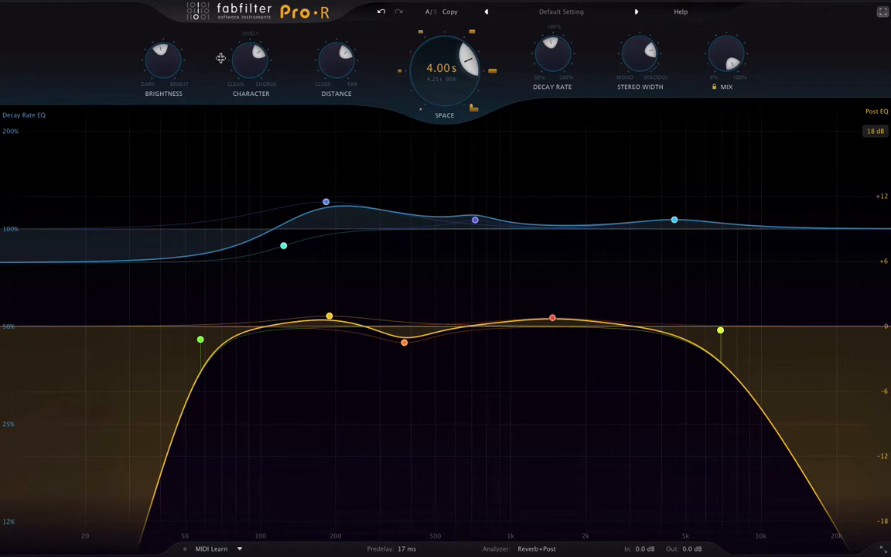
mouse_move(241, 59)
left_click_drag(244, 65, 248, 139)
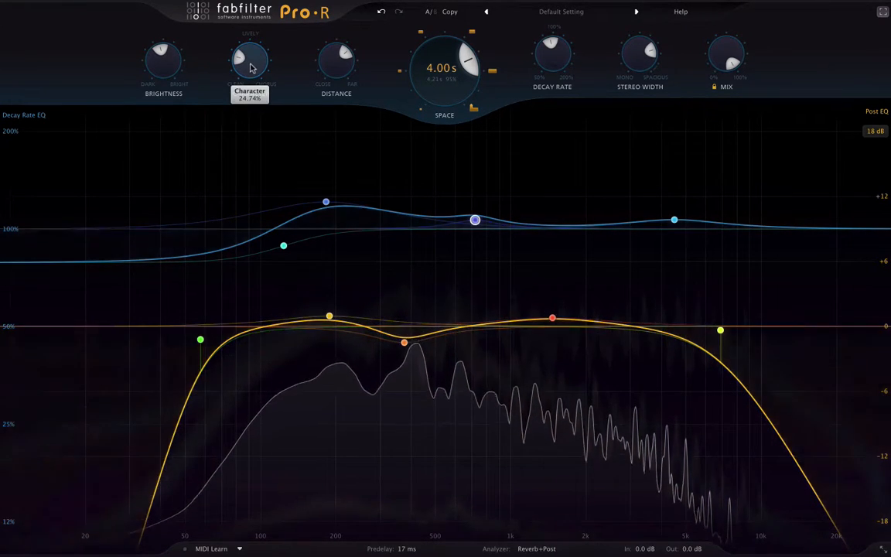
- Scroll Character up from 24.74% toward 100% Chorus
scroll(251, 68, "up", 10)
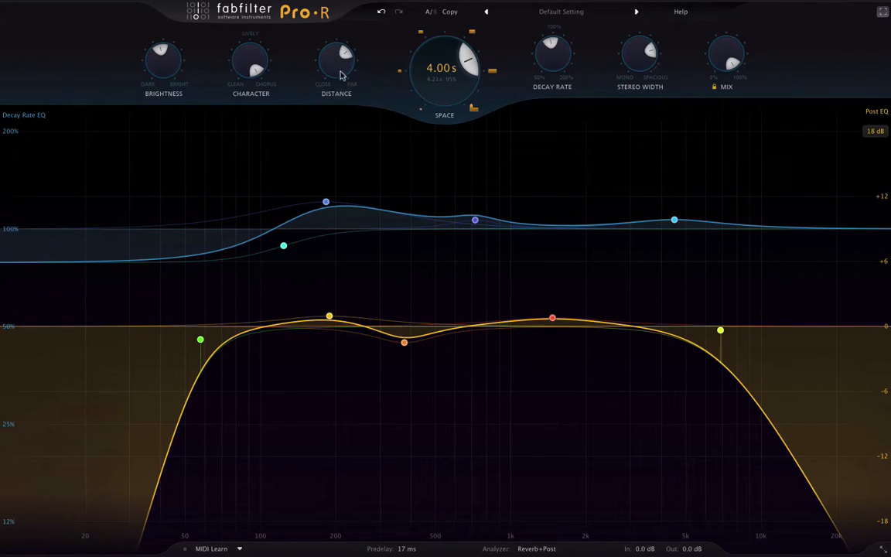
- Lower Distance from 100% to 17.40% so the reverb sounds closer
mouse_move(326, 73)
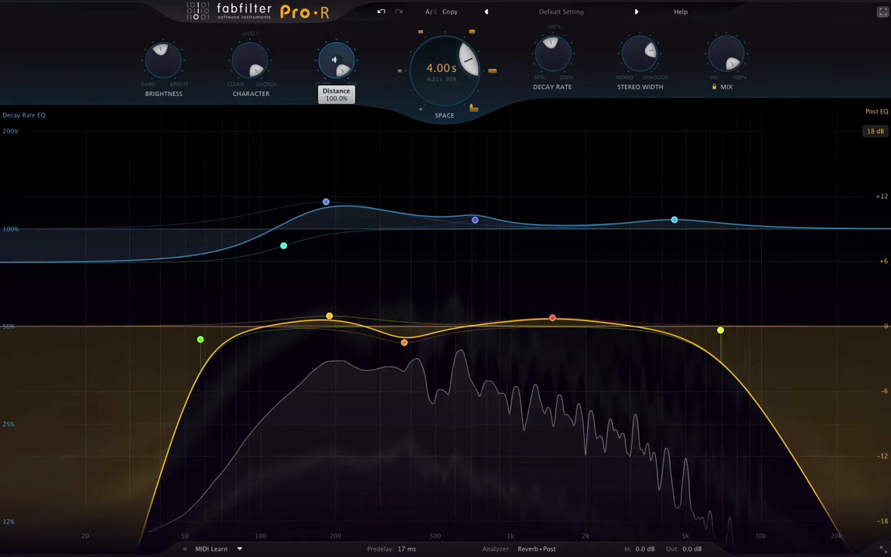
scroll(334, 59, "down", 10)
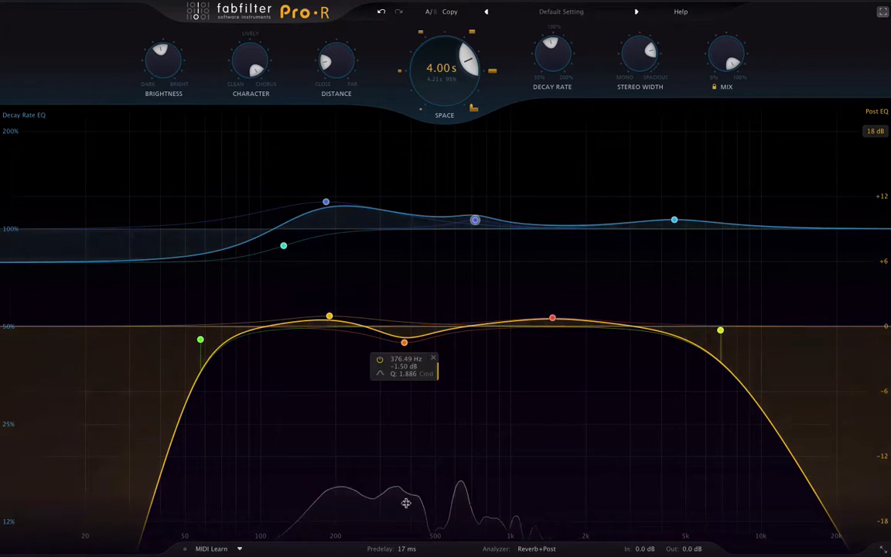
mouse_move(407, 549)
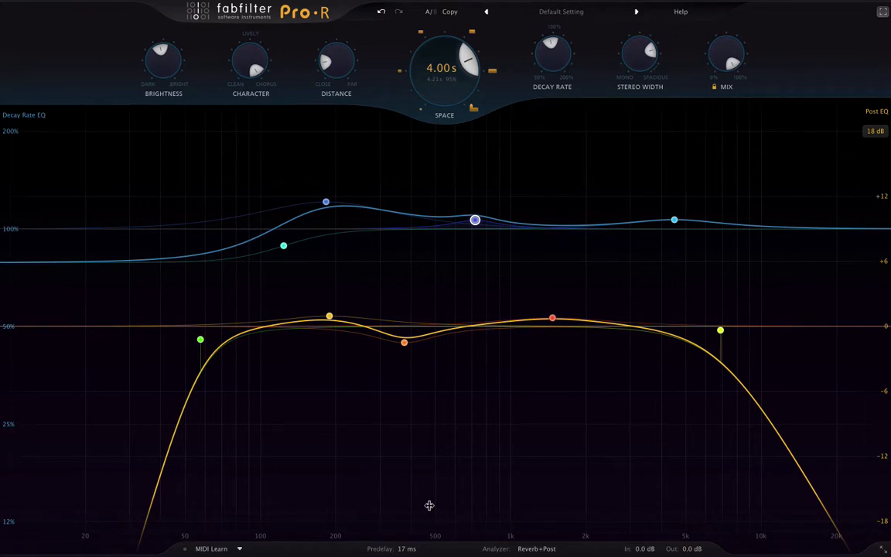
- Sweep Predelay up to 278 ms, then bring it back down to a short value around 14 ms
mouse_move(384, 523)
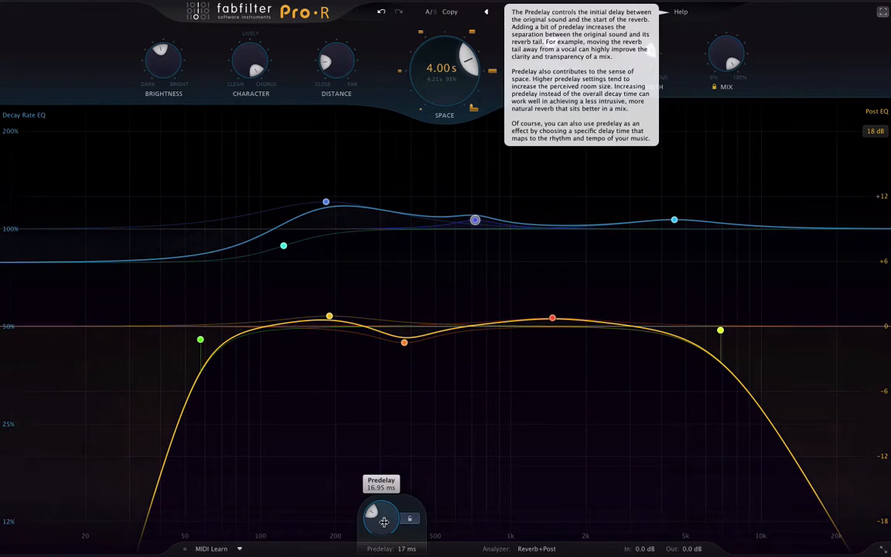
scroll(385, 522, "up", 10)
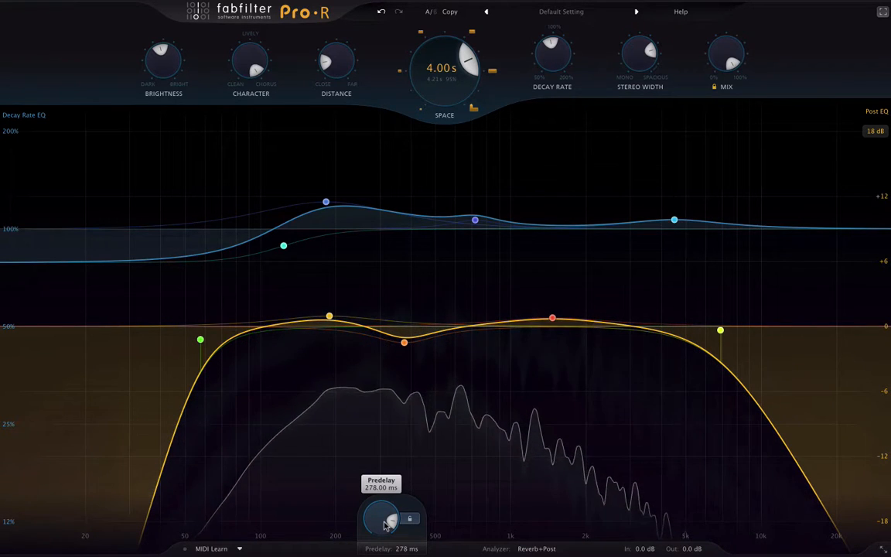
scroll(386, 525, "down", 5)
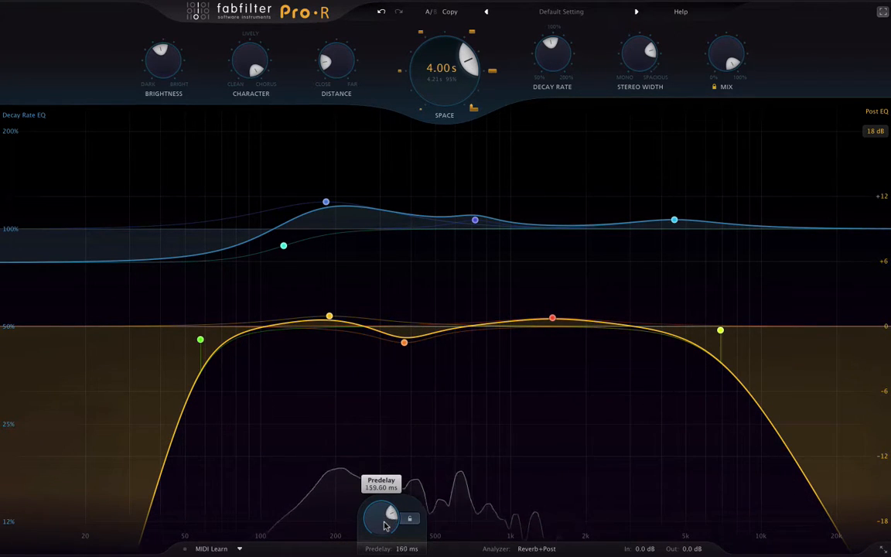
scroll(386, 525, "down", 8)
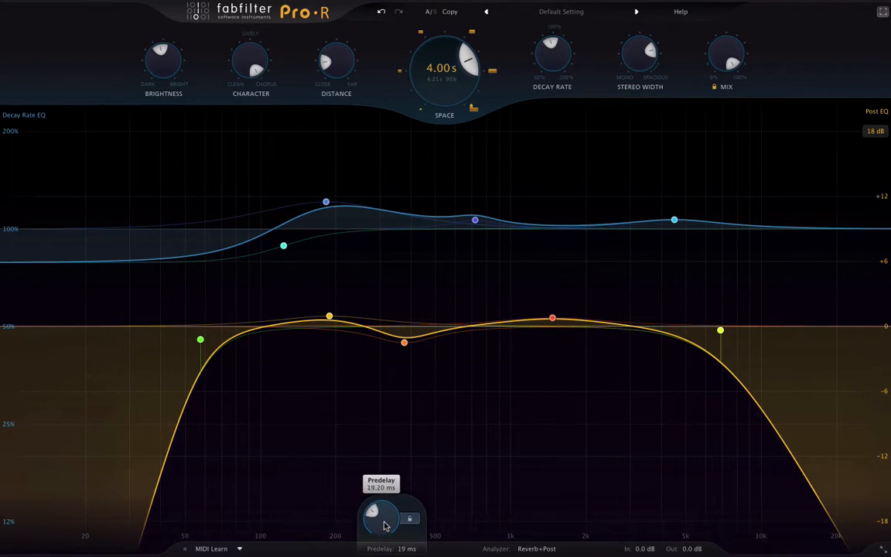
scroll(385, 525, "down", 1)
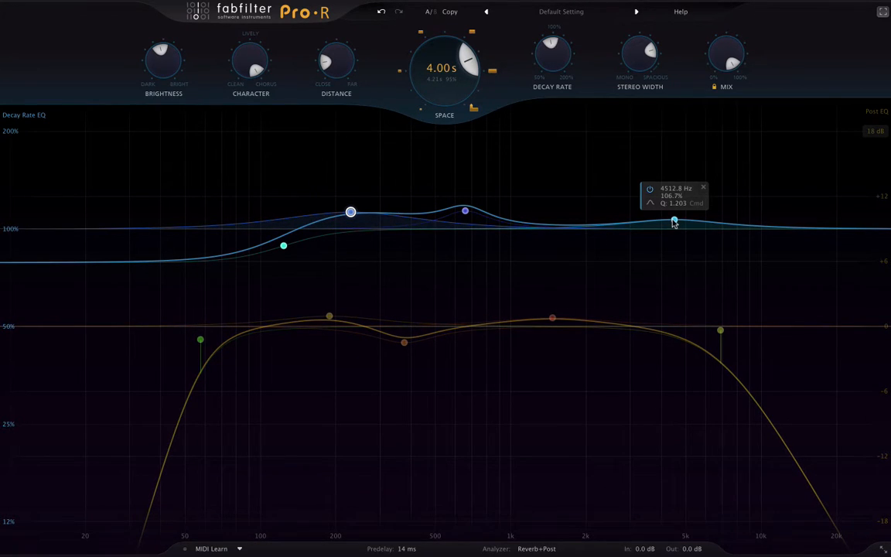
- Try a tall high-band decay boost and flatten it, then cut decay notches near 1.4 kHz and 400 Hz
left_click_drag(674, 221, 654, 135)
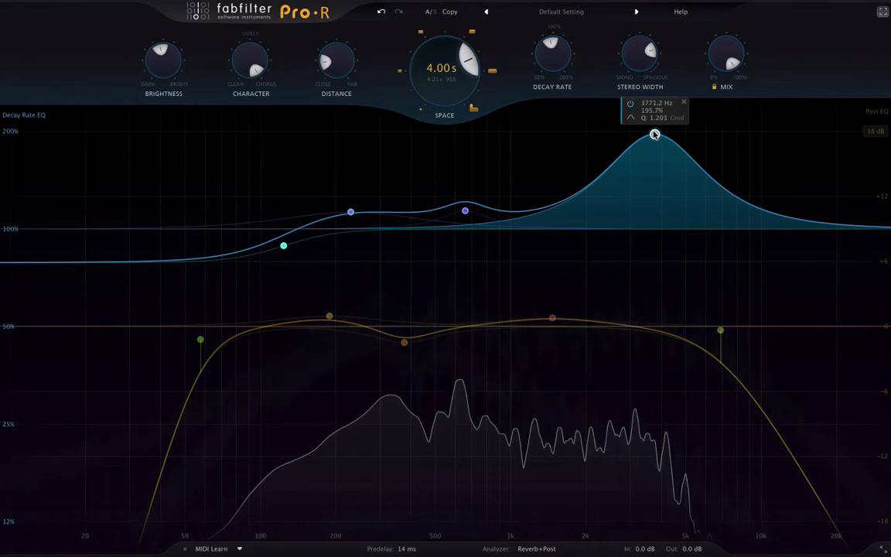
left_click_drag(654, 135, 648, 214)
mouse_move(464, 211)
left_click_drag(526, 223, 547, 277)
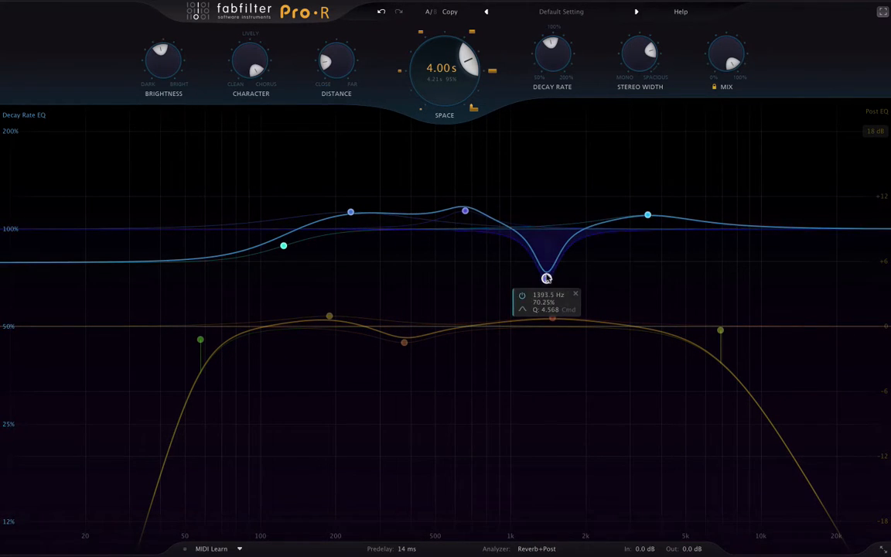
left_click_drag(413, 214, 413, 286)
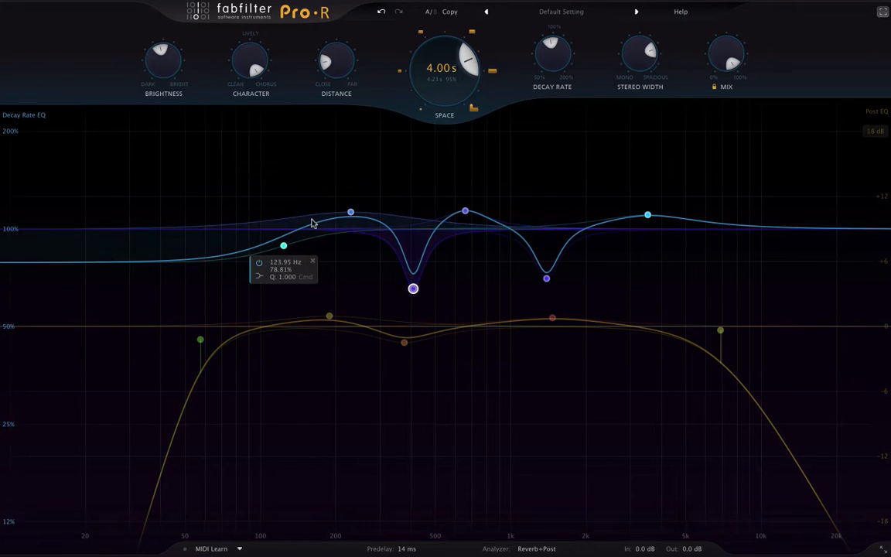
- Set low shelf to 53%, 222 Hz to 133%, soften 400 Hz notch, 1.2 kHz peak to 117%
left_click_drag(284, 245, 228, 273)
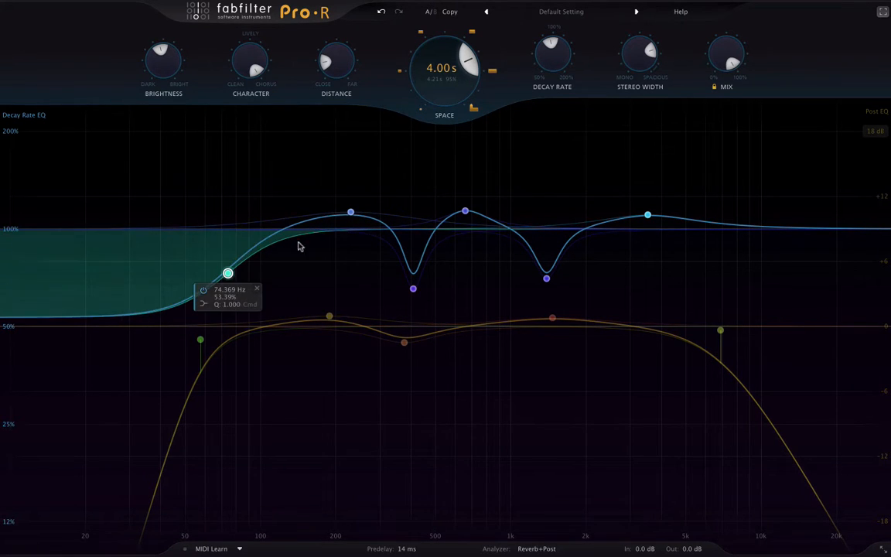
left_click_drag(351, 212, 346, 189)
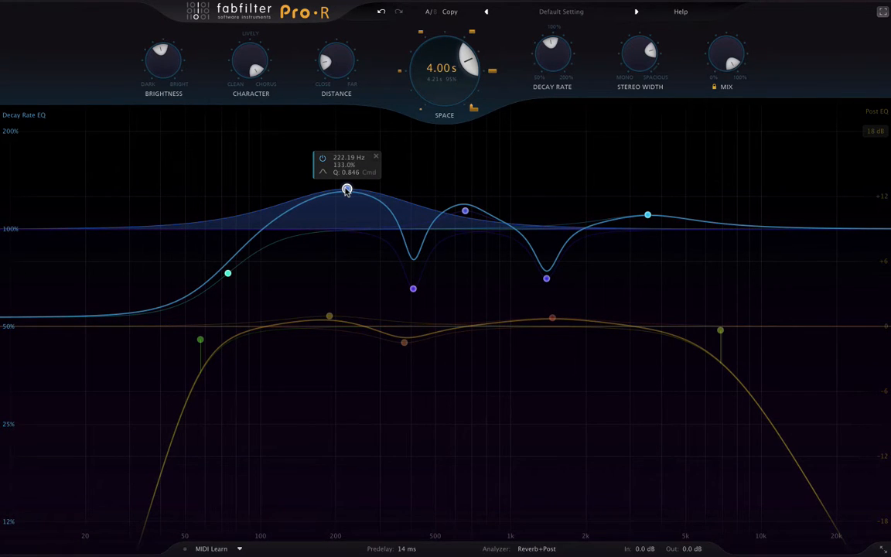
left_click_drag(415, 286, 413, 242)
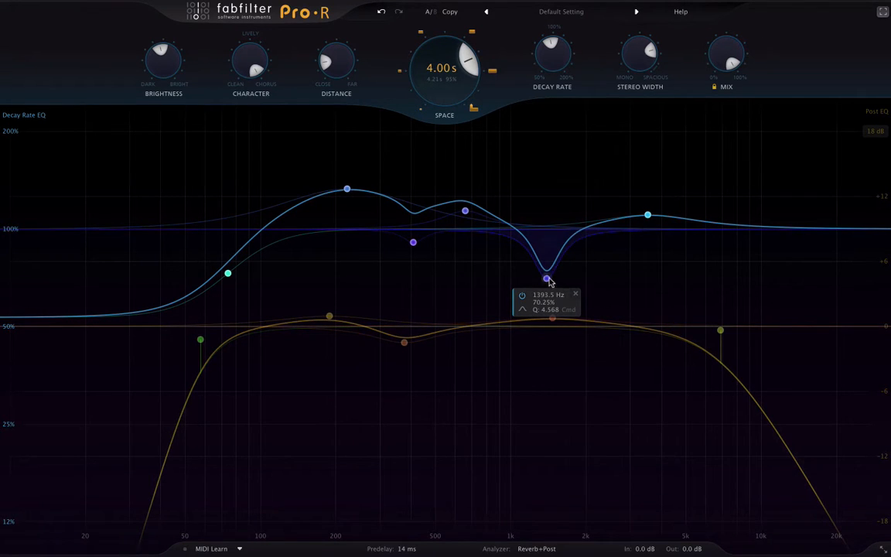
left_click_drag(546, 279, 549, 140)
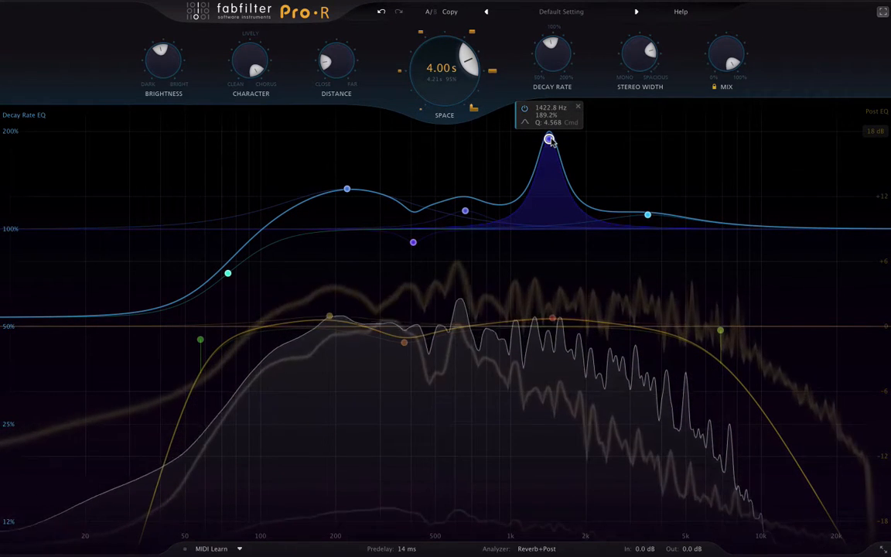
mouse_move(549, 139)
left_mouse_down()
mouse_move(553, 199)
mouse_move(582, 156)
mouse_move(364, 145)
mouse_move(420, 173)
mouse_move(757, 179)
mouse_move(543, 163)
mouse_move(535, 143)
left_mouse_up()
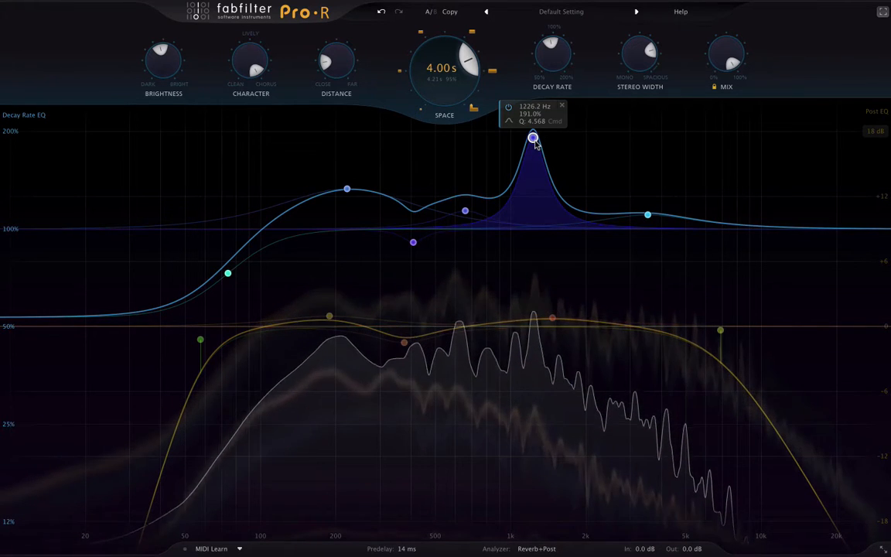
left_click_drag(535, 143, 540, 214)
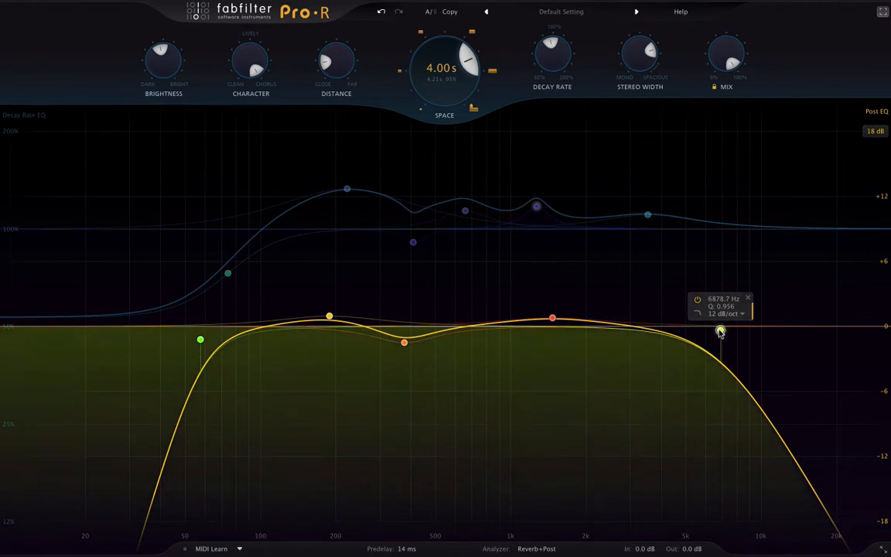
- Sweep the Post EQ high cut down to about 5954 Hz and drag the low-cut node lower
left_click_drag(721, 330, 756, 330)
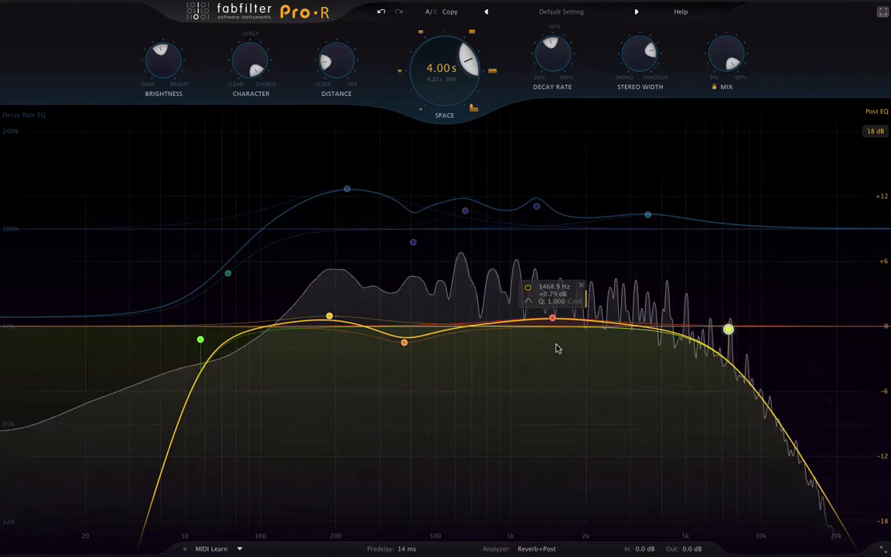
left_click_drag(727, 329, 707, 339)
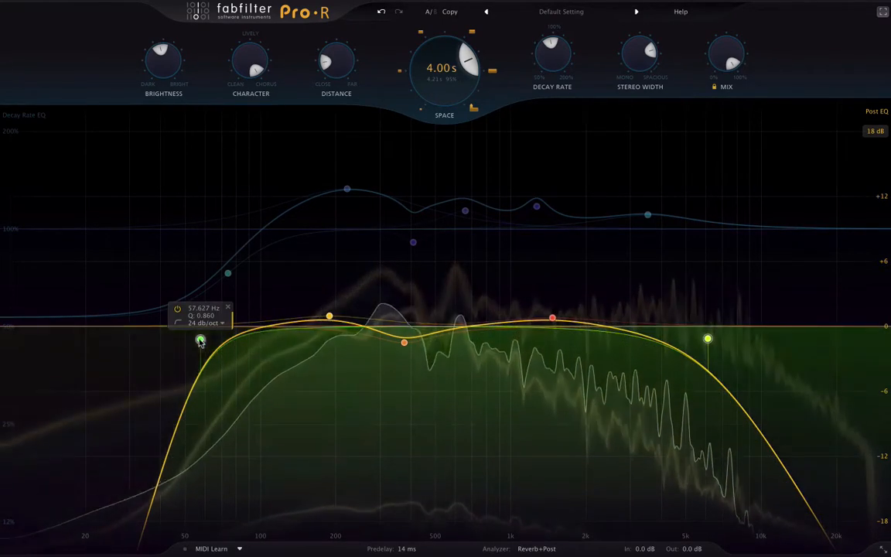
left_click_drag(200, 340, 177, 354)
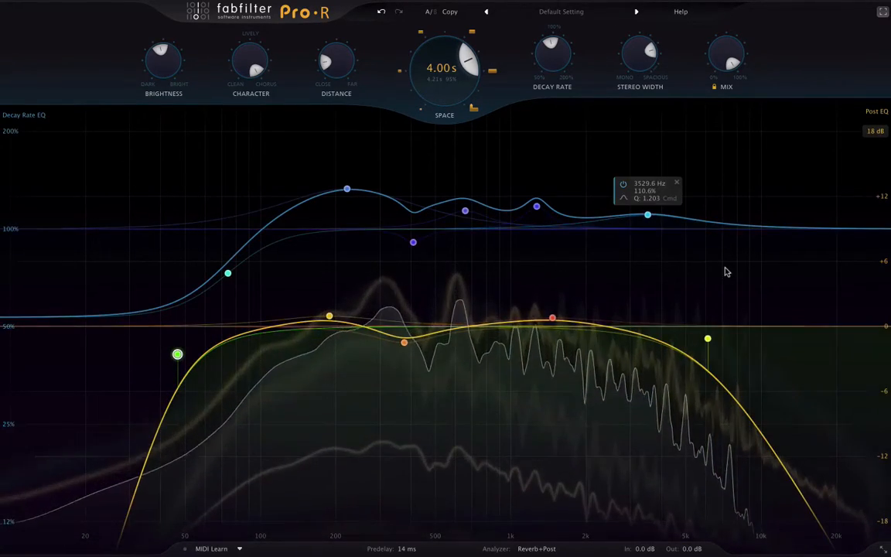